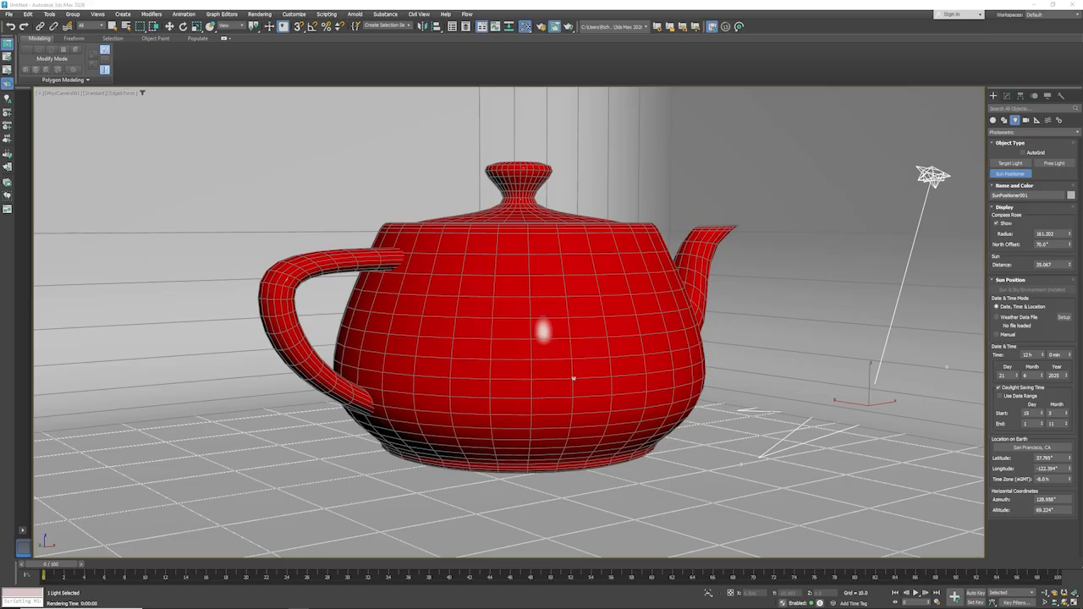
- Finish light creation, open the render settings, and arrange them beside the rendered frame window
{"action": "right_click", "coordinate": [813, 246]}
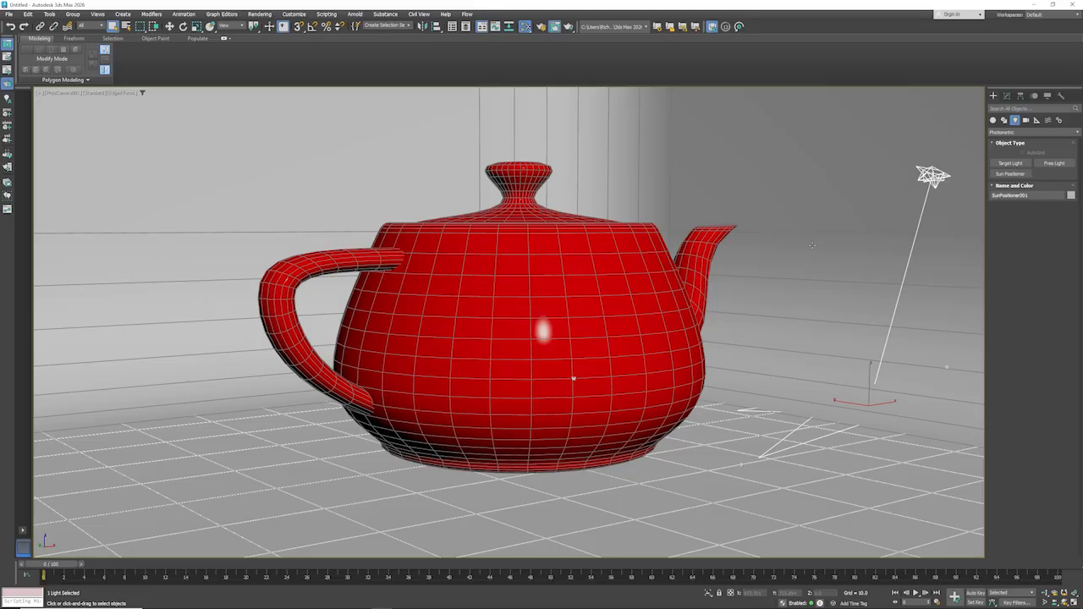
{"action": "left_click", "coordinate": [541, 26]}
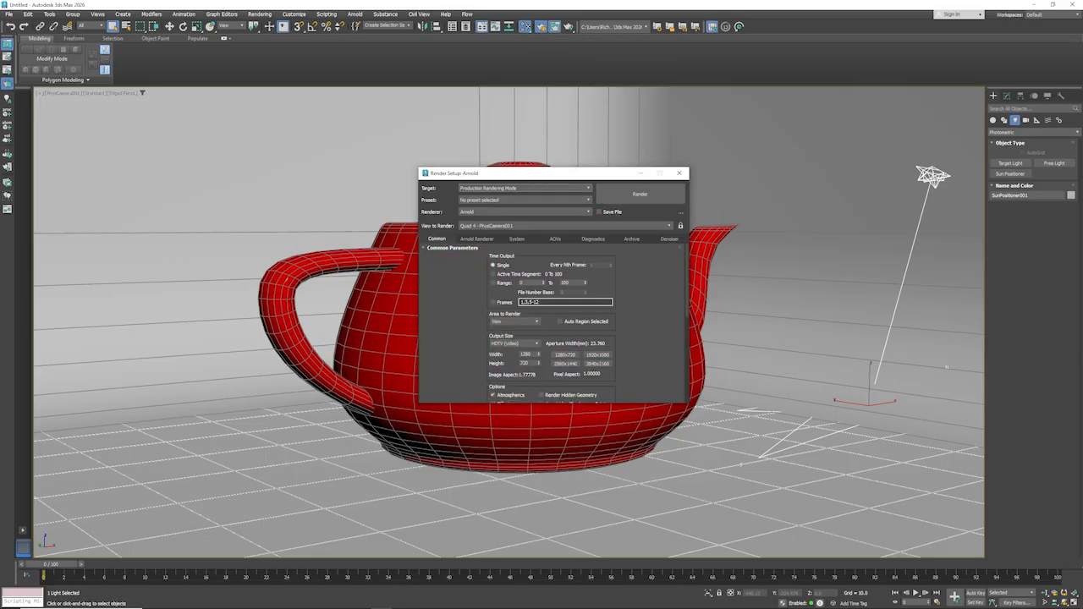
{"action": "left_click_drag", "start_coordinate": [1082, 110], "coordinate": [868, 146]}
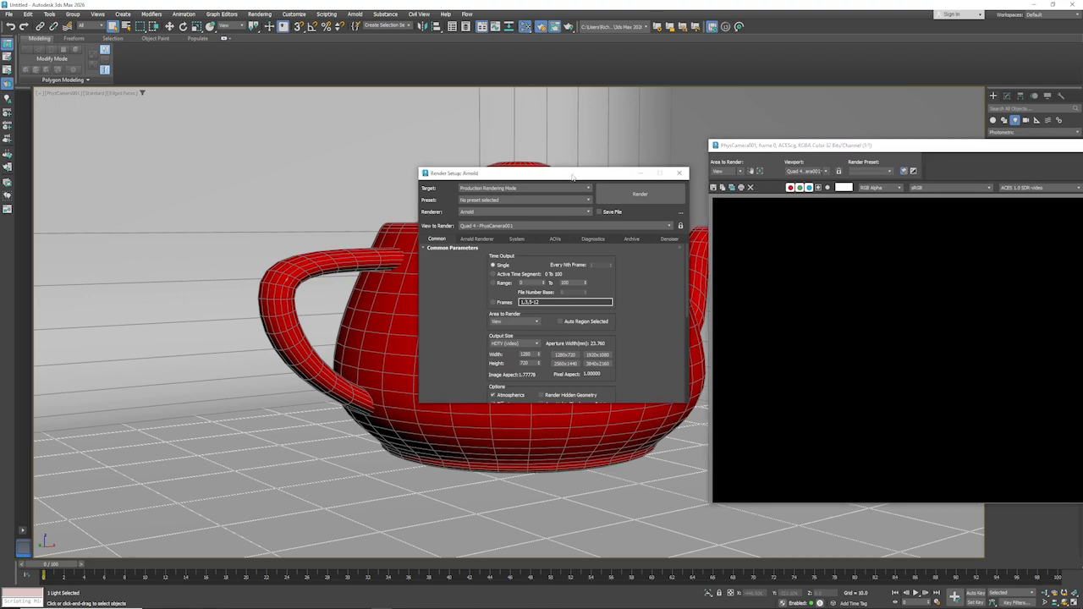
{"action": "left_click_drag", "start_coordinate": [594, 170], "coordinate": [287, 152]}
{"action": "left_click_drag", "start_coordinate": [821, 151], "coordinate": [543, 131]}
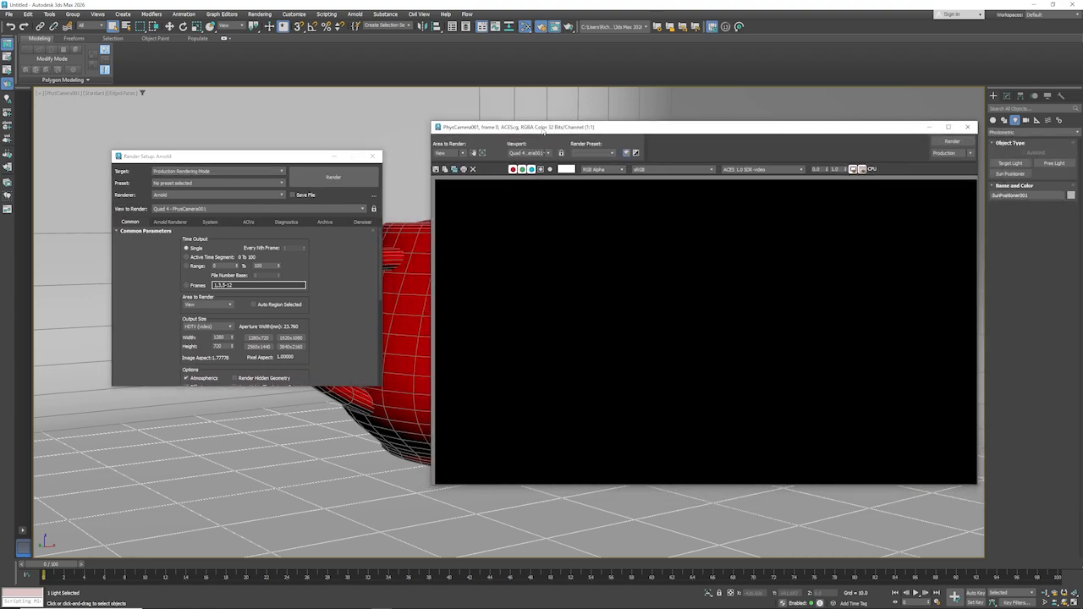
- Check the render target choices and the 3840x2160 preset's configuration without changing them, and set the output size to 1920x1080
{"action": "left_click", "coordinate": [216, 174]}
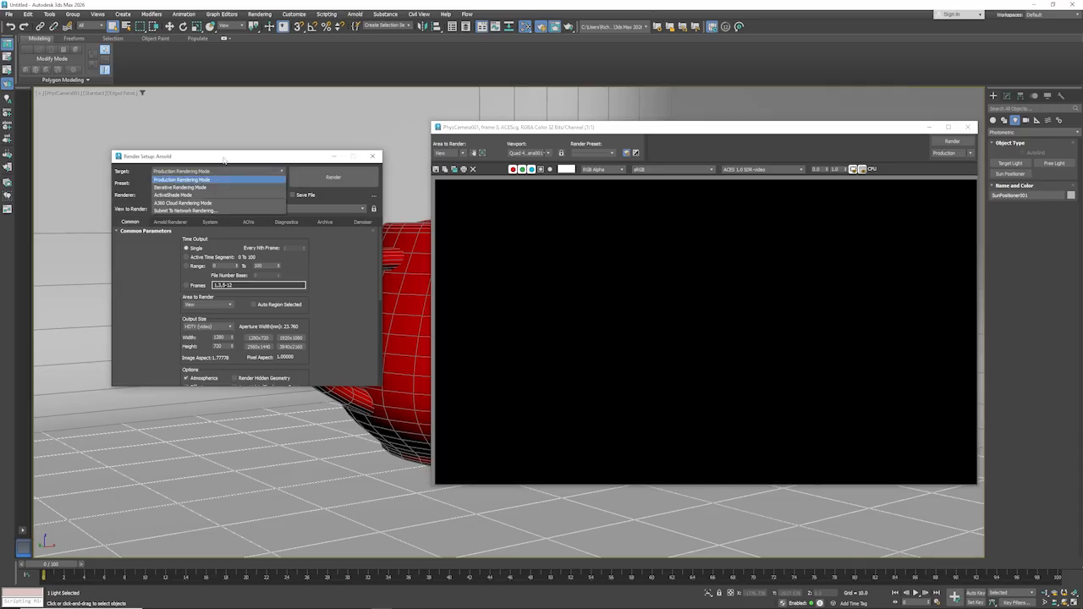
{"action": "left_click", "coordinate": [224, 159]}
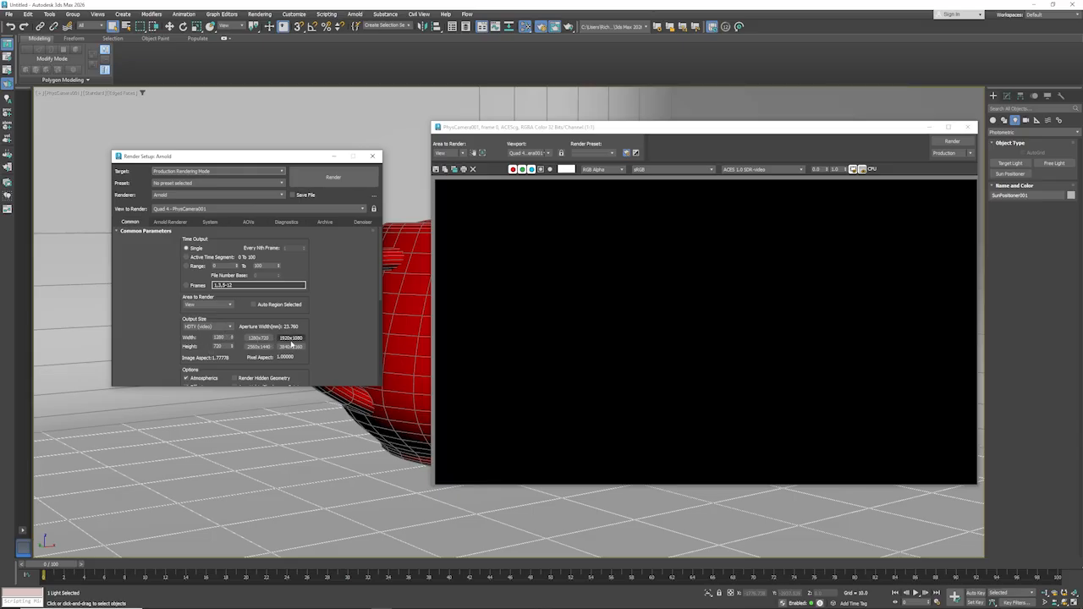
{"action": "right_click", "coordinate": [293, 350]}
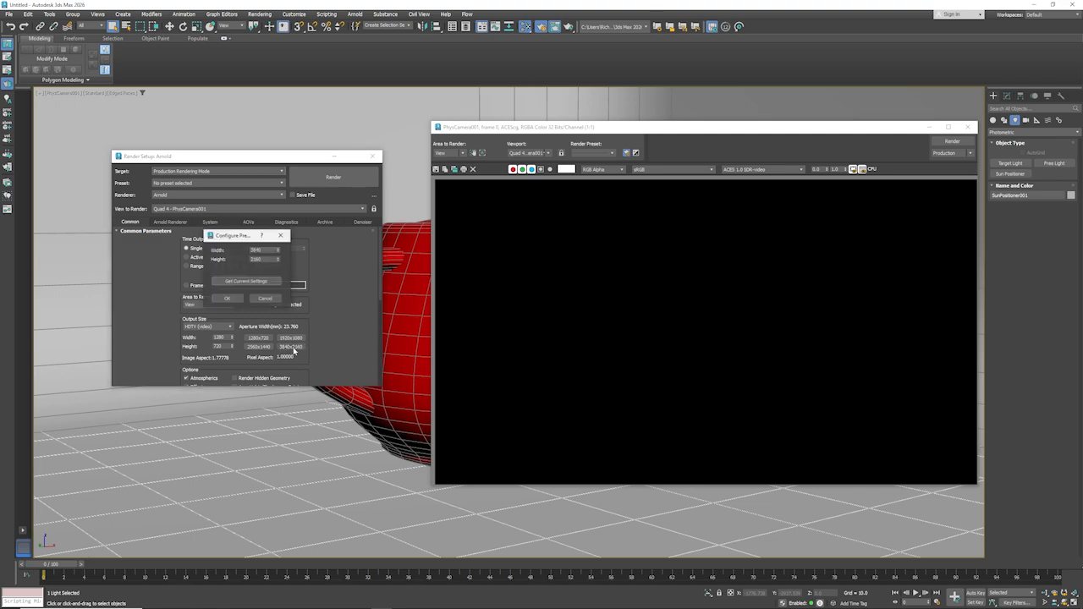
{"action": "left_click", "coordinate": [265, 300]}
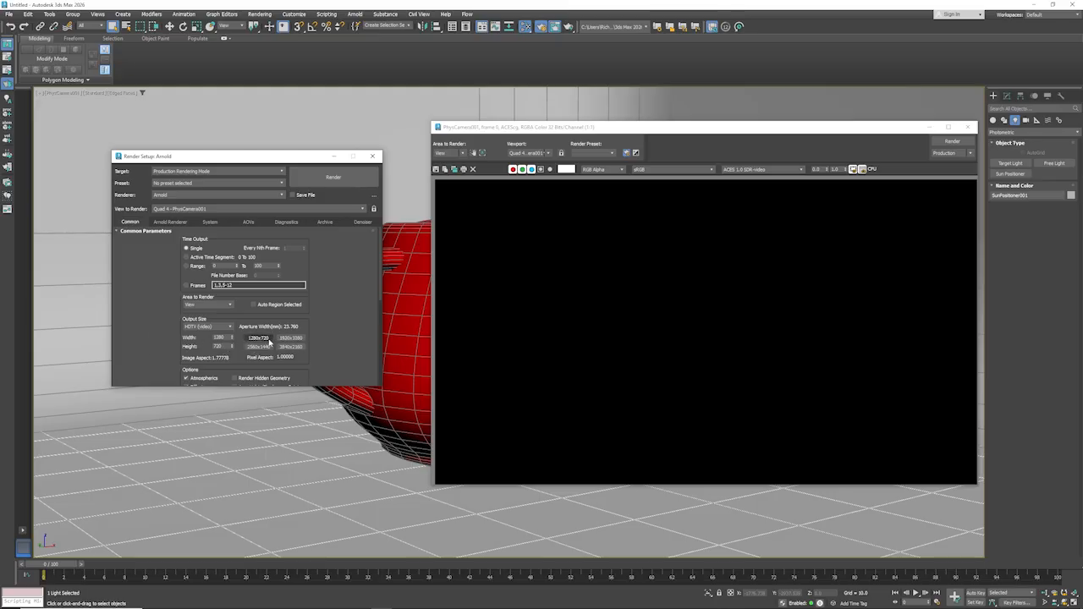
{"action": "left_click", "coordinate": [290, 338]}
- Review the common render parameters, from the rendering options to the render output section, and the Area to Render choices
{"action": "left_click_drag", "start_coordinate": [171, 344], "coordinate": [168, 267]}
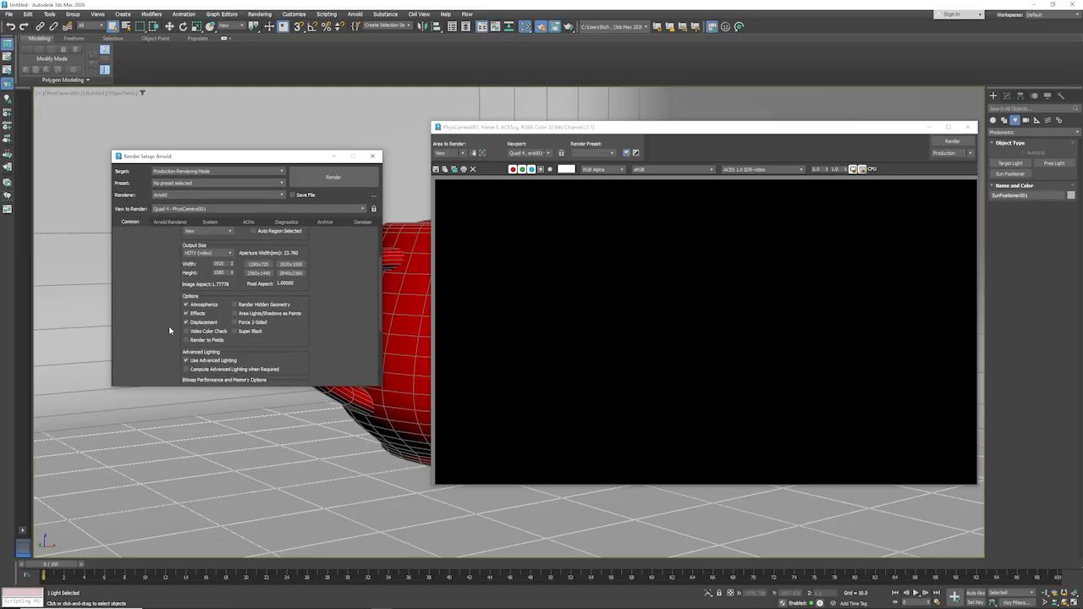
{"action": "left_click_drag", "start_coordinate": [169, 341], "coordinate": [175, 254]}
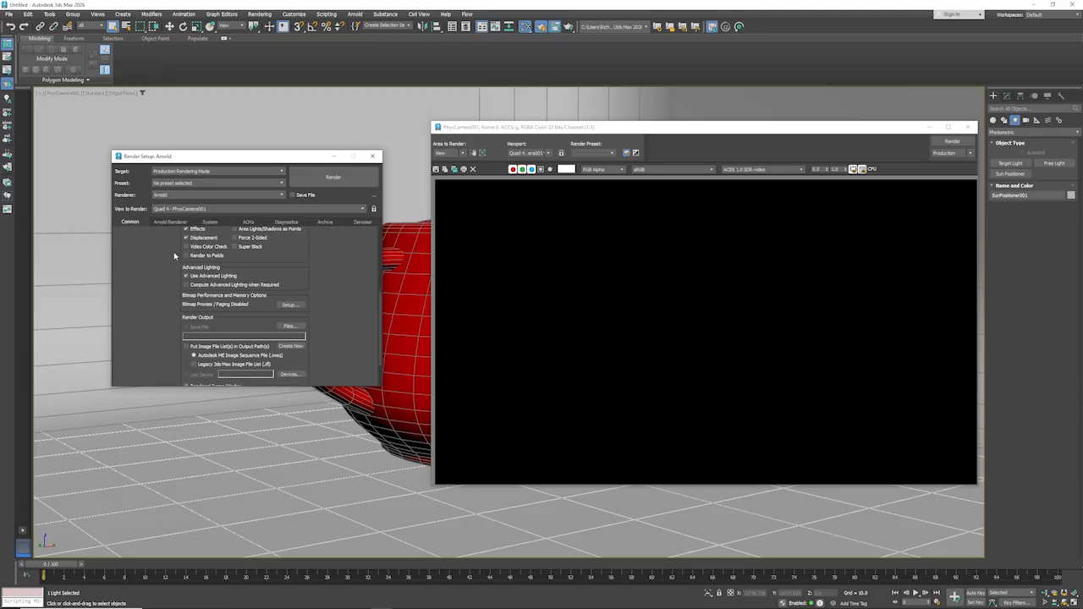
{"action": "left_click_drag", "start_coordinate": [164, 336], "coordinate": [170, 287]}
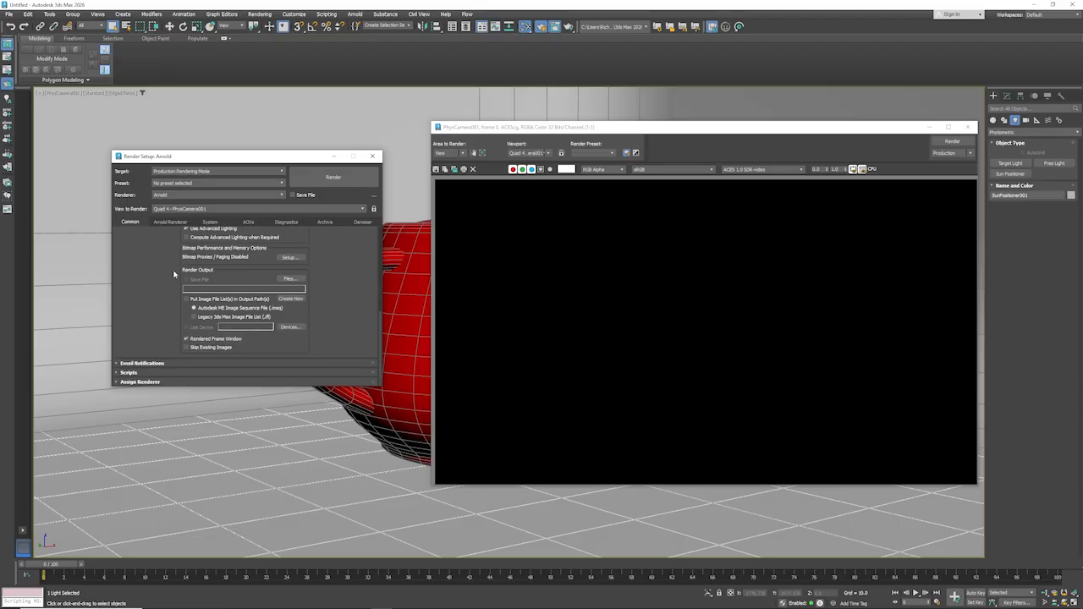
{"action": "left_click_drag", "start_coordinate": [175, 267], "coordinate": [172, 336]}
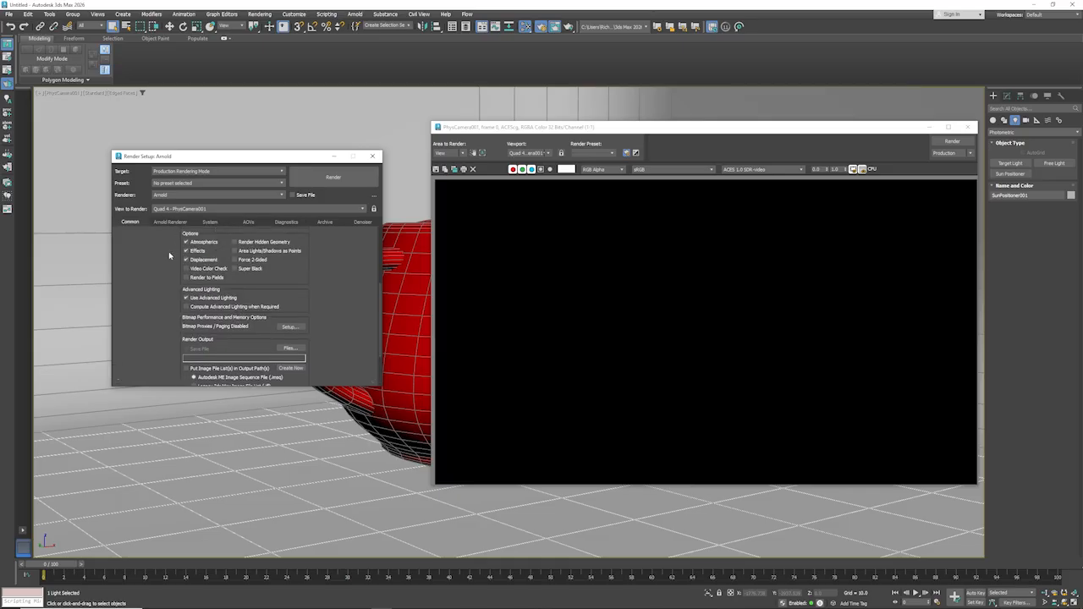
{"action": "left_click_drag", "start_coordinate": [168, 251], "coordinate": [165, 313]}
{"action": "left_click", "coordinate": [224, 279]}
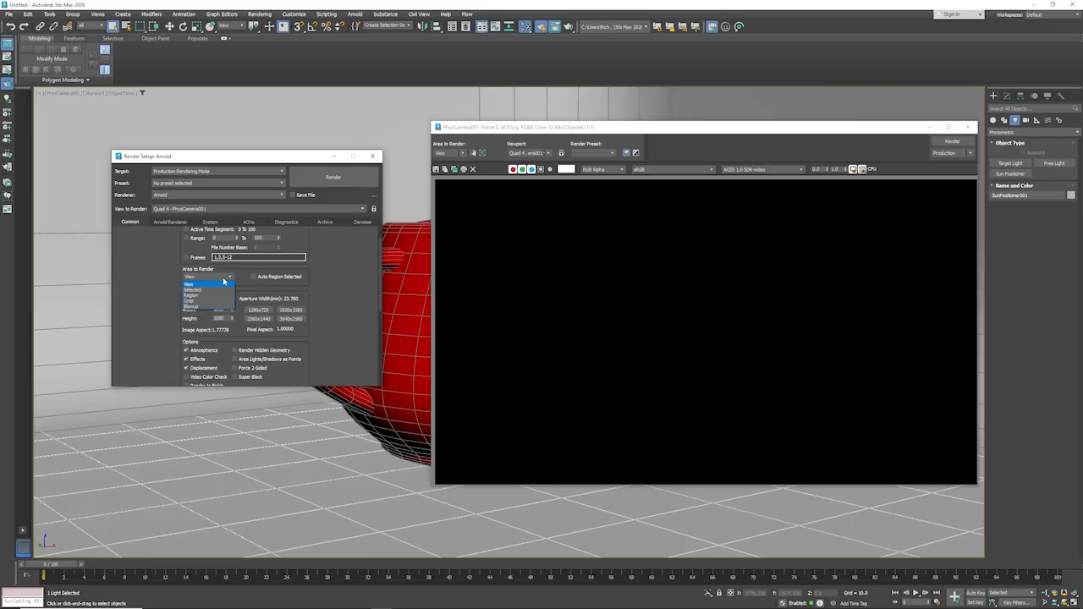
{"action": "left_click", "coordinate": [154, 279]}
- Set the render output to save to the Desktop as a JPEG named file1, accepting the offered JPEG image settings
{"action": "left_click_drag", "start_coordinate": [170, 309], "coordinate": [182, 234]}
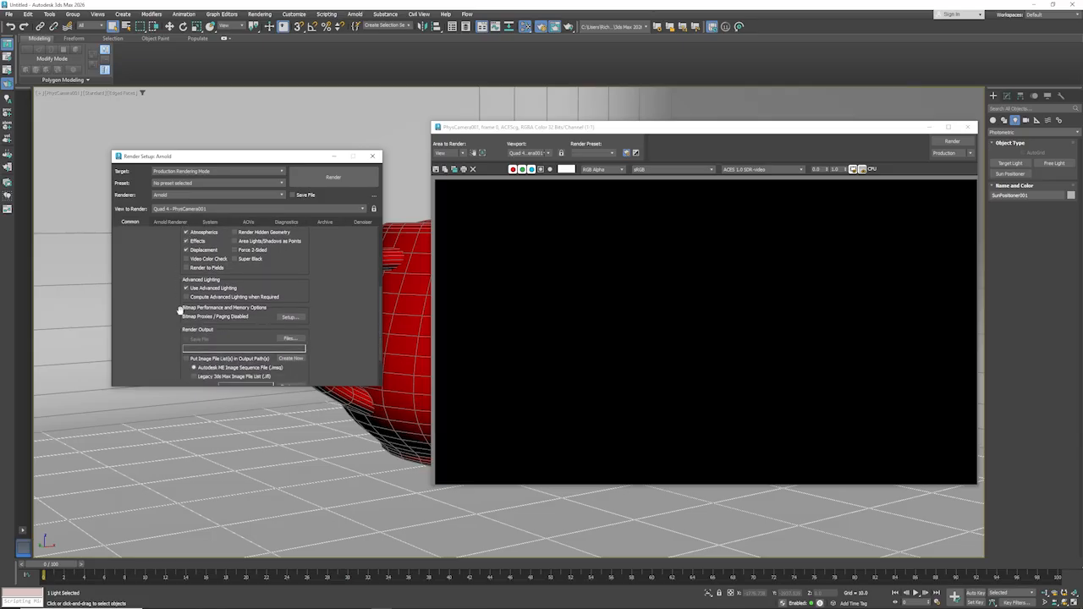
{"action": "left_click_drag", "start_coordinate": [180, 310], "coordinate": [180, 251]}
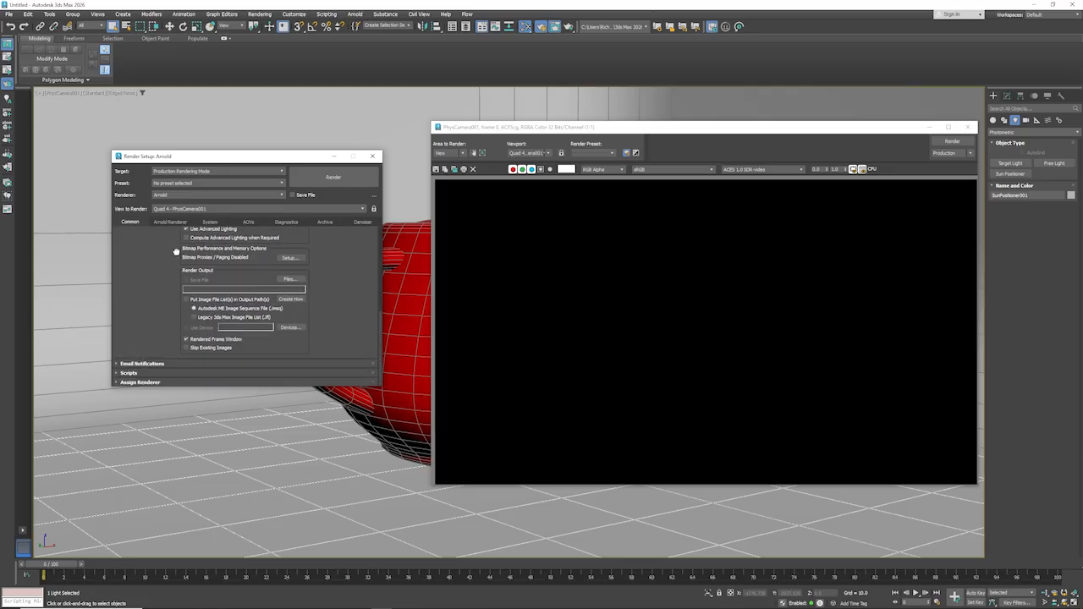
{"action": "left_click", "coordinate": [289, 280]}
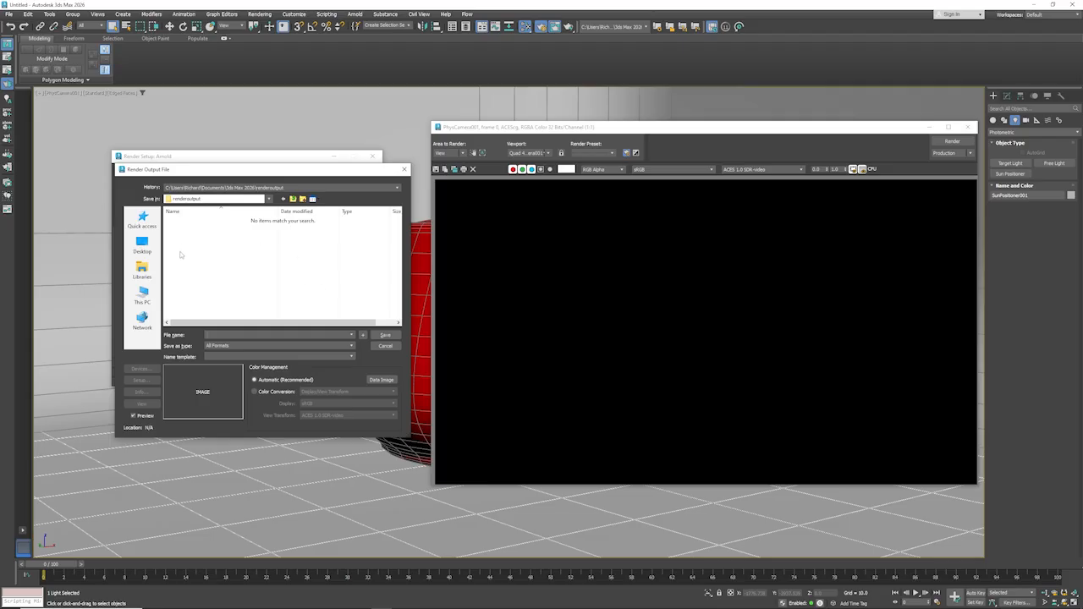
{"action": "left_click", "coordinate": [142, 246]}
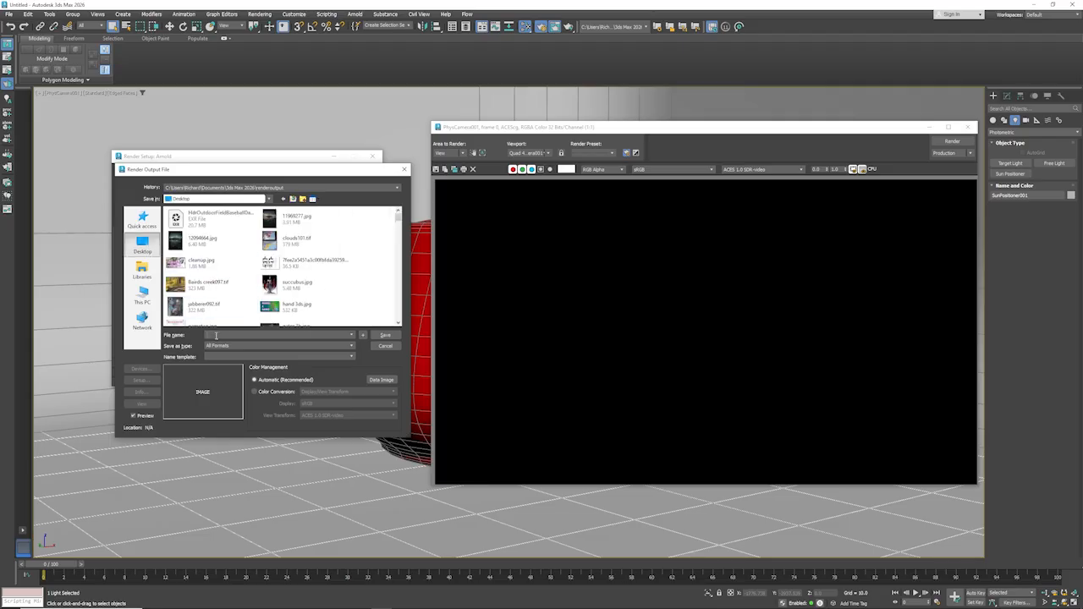
{"action": "left_click", "coordinate": [254, 345]}
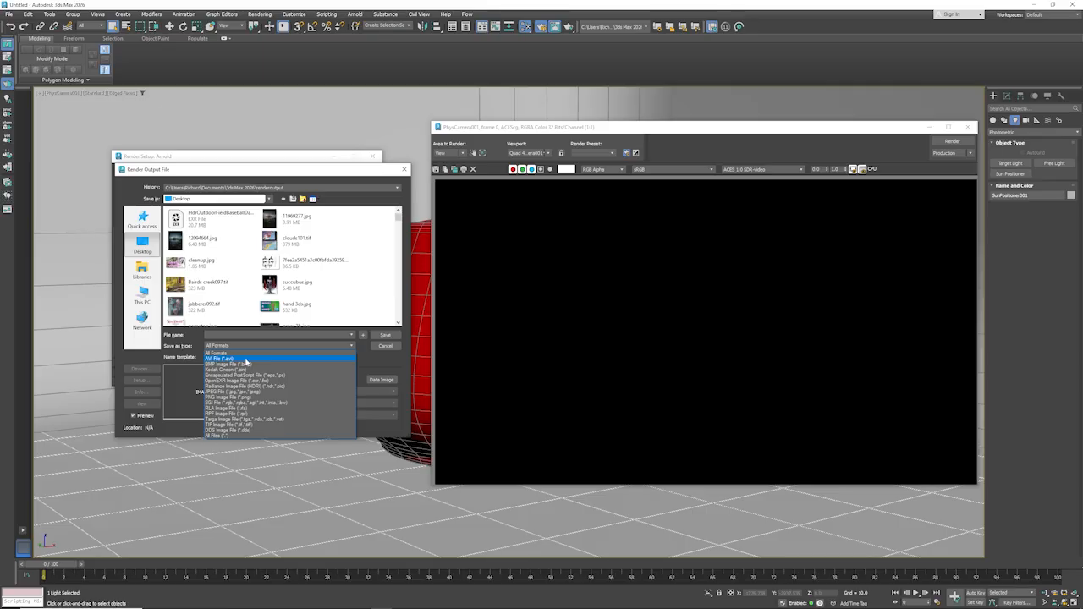
{"action": "left_click", "coordinate": [246, 393]}
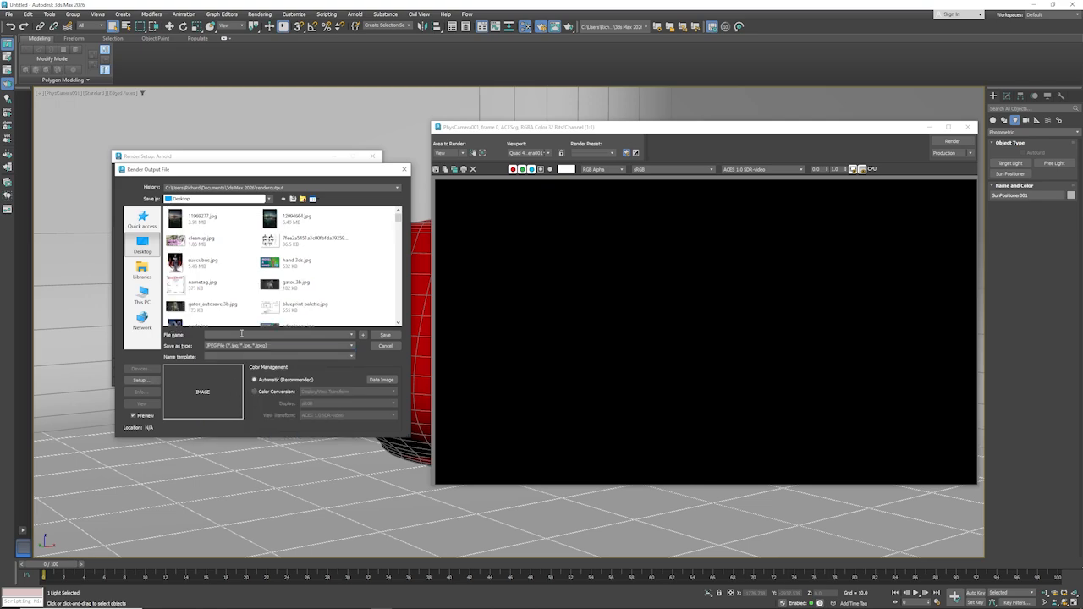
{"action": "left_click", "coordinate": [241, 333]}
{"action": "type", "text": "file1"}
{"action": "left_click", "coordinate": [382, 335]}
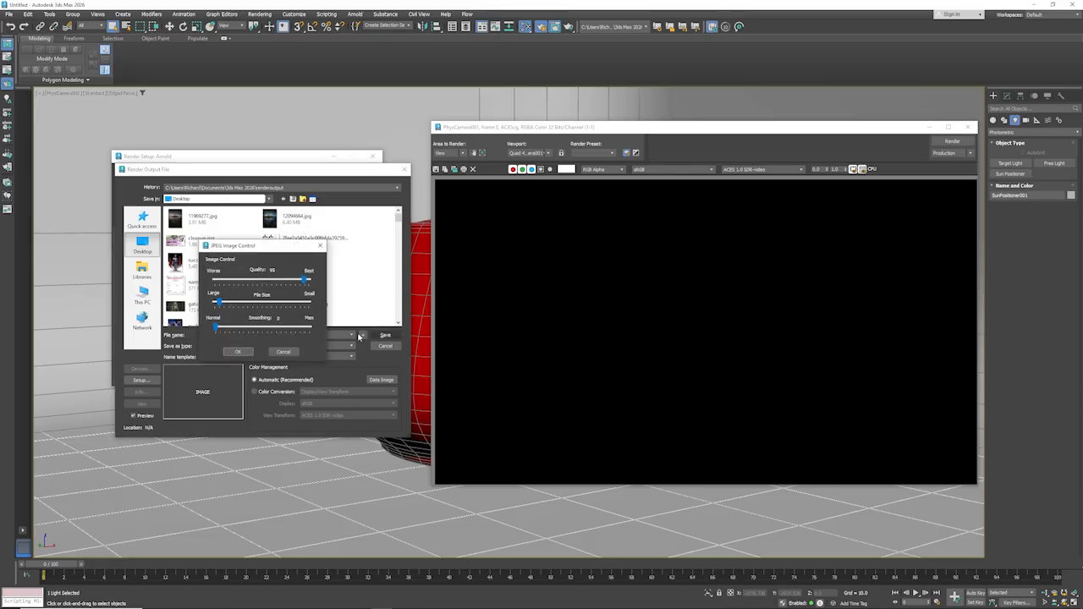
{"action": "left_click", "coordinate": [237, 352]}
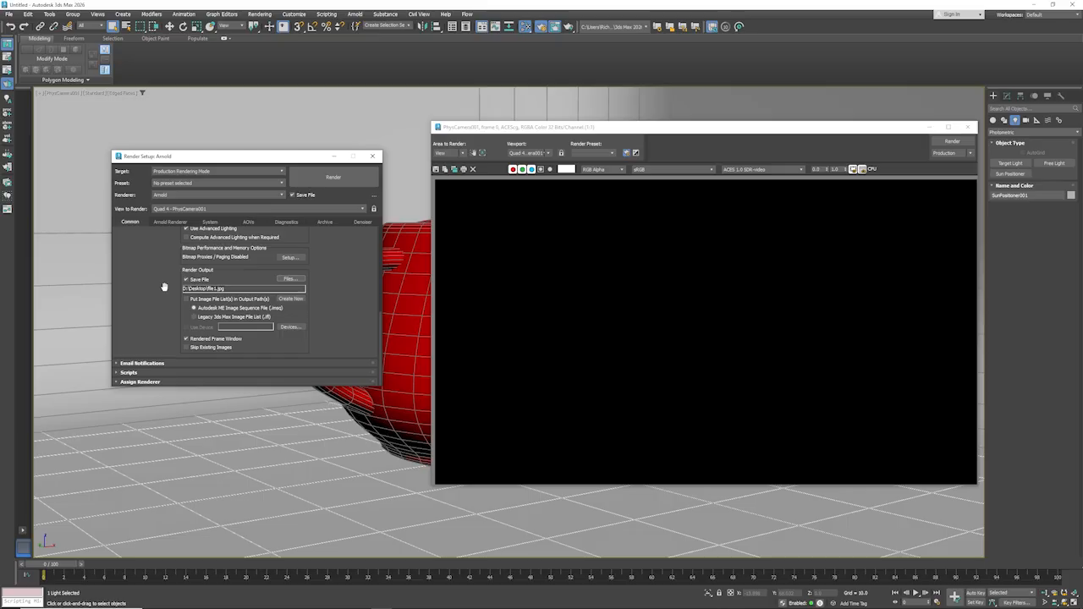
- Switch the output size to the 35mm slide format at 360x240 and set the time output to Single
{"action": "left_click_drag", "start_coordinate": [167, 274], "coordinate": [166, 282]}
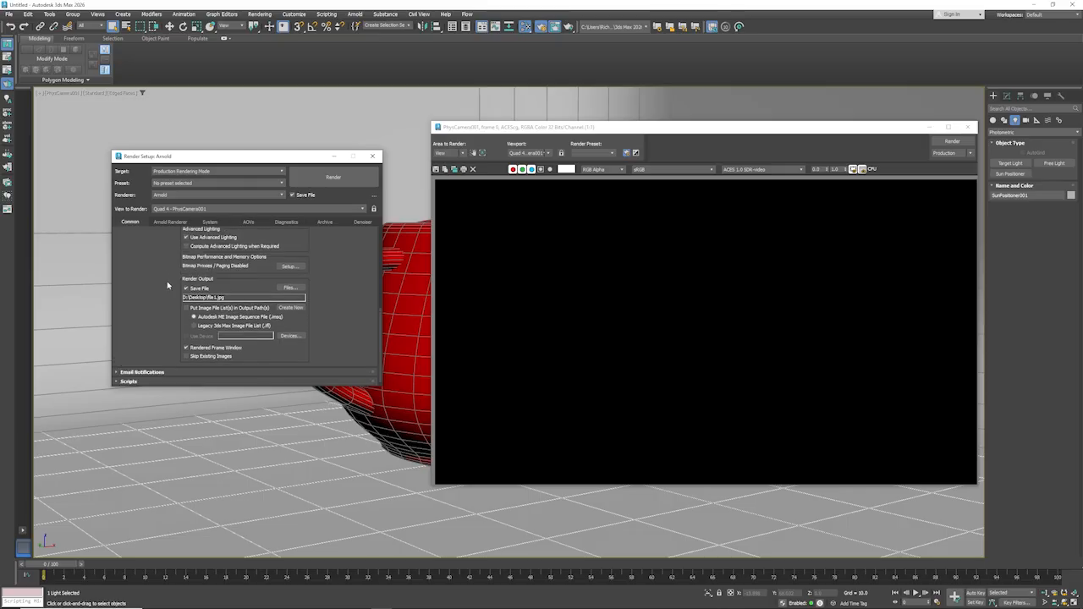
{"action": "scroll", "coordinate": [167, 293], "scroll_direction": "up", "scroll_amount": 5}
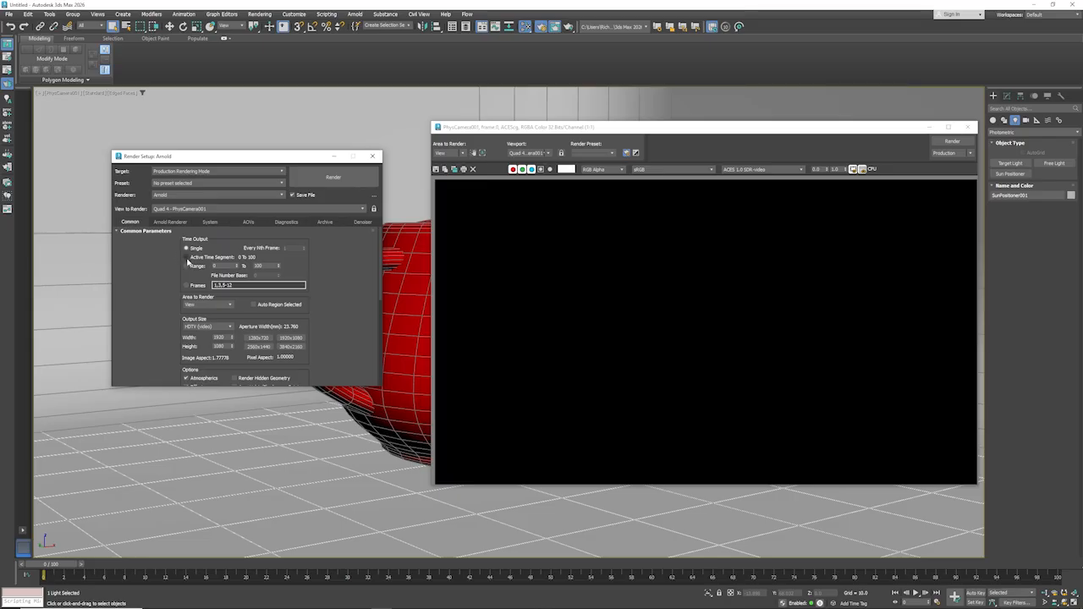
{"action": "scroll", "coordinate": [167, 300], "scroll_direction": "down", "scroll_amount": 2}
{"action": "scroll", "coordinate": [167, 301], "scroll_direction": "down", "scroll_amount": 4}
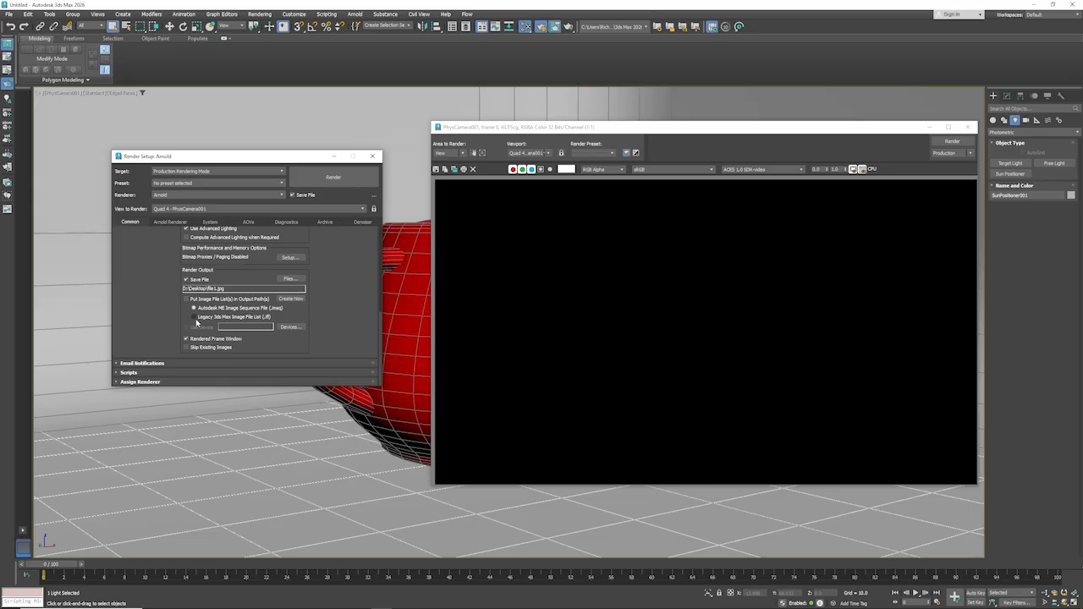
{"action": "scroll", "coordinate": [190, 305], "scroll_direction": "up", "scroll_amount": 8}
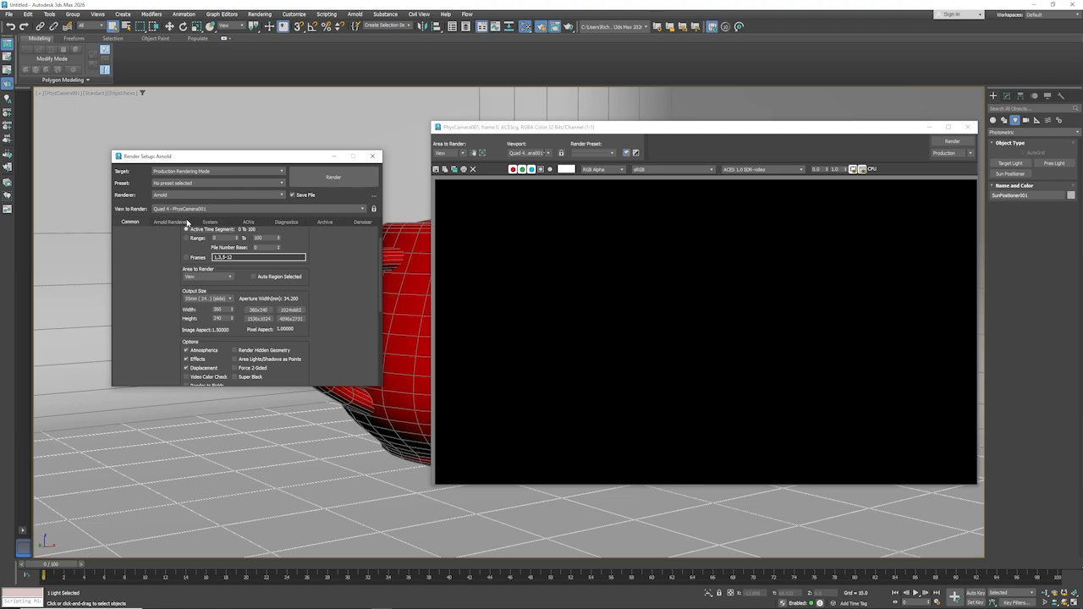
{"action": "left_click", "coordinate": [186, 250]}
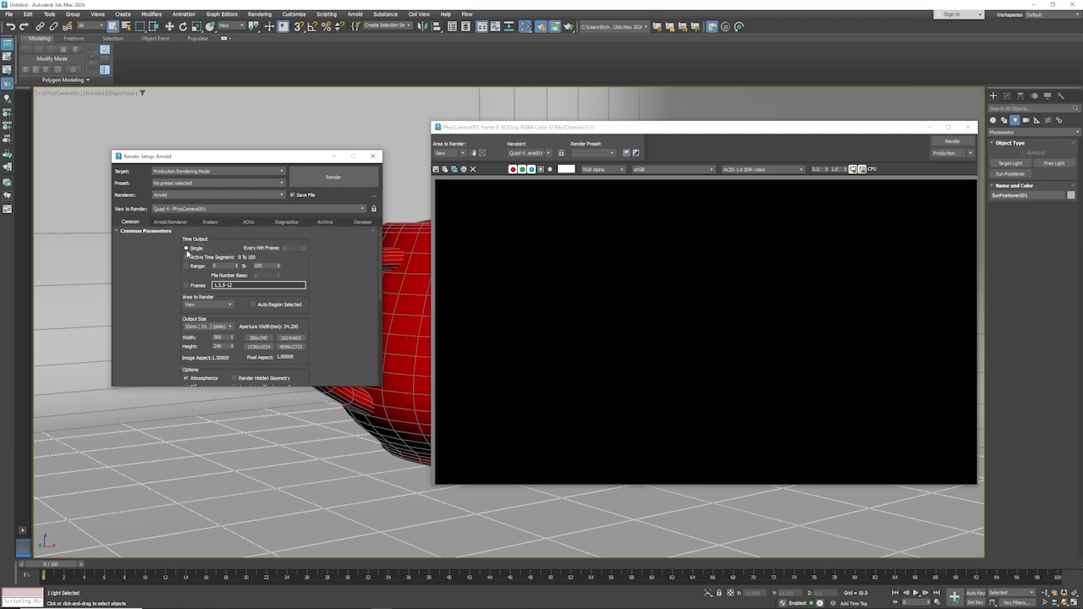
- Render the camera view from the rendered frame window and enlarge the teapot image for inspection
{"action": "left_click_drag", "start_coordinate": [786, 131], "coordinate": [645, 131]}
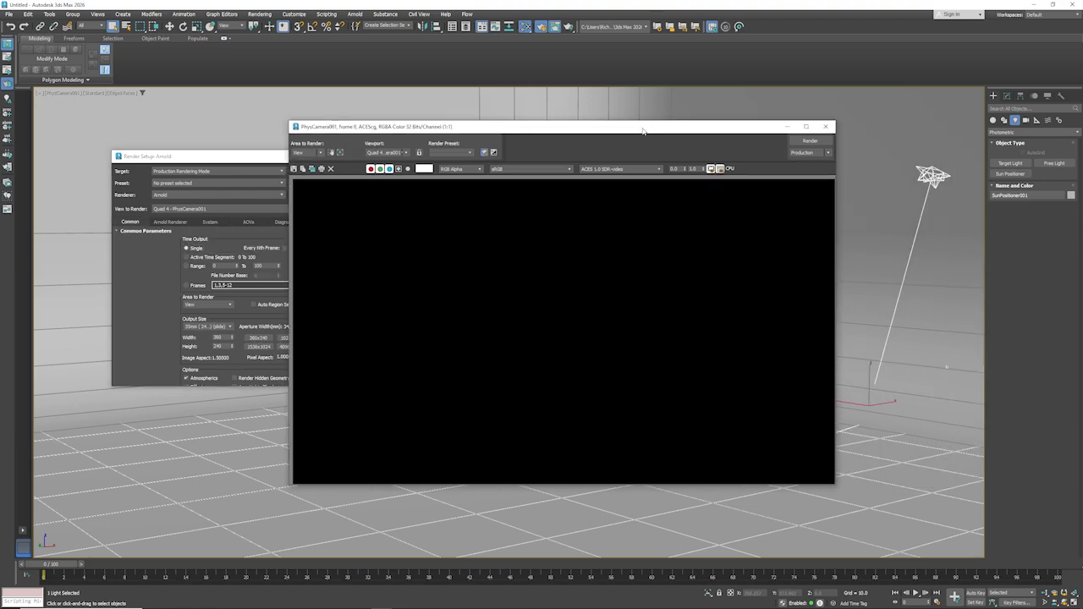
{"action": "left_click", "coordinate": [818, 143]}
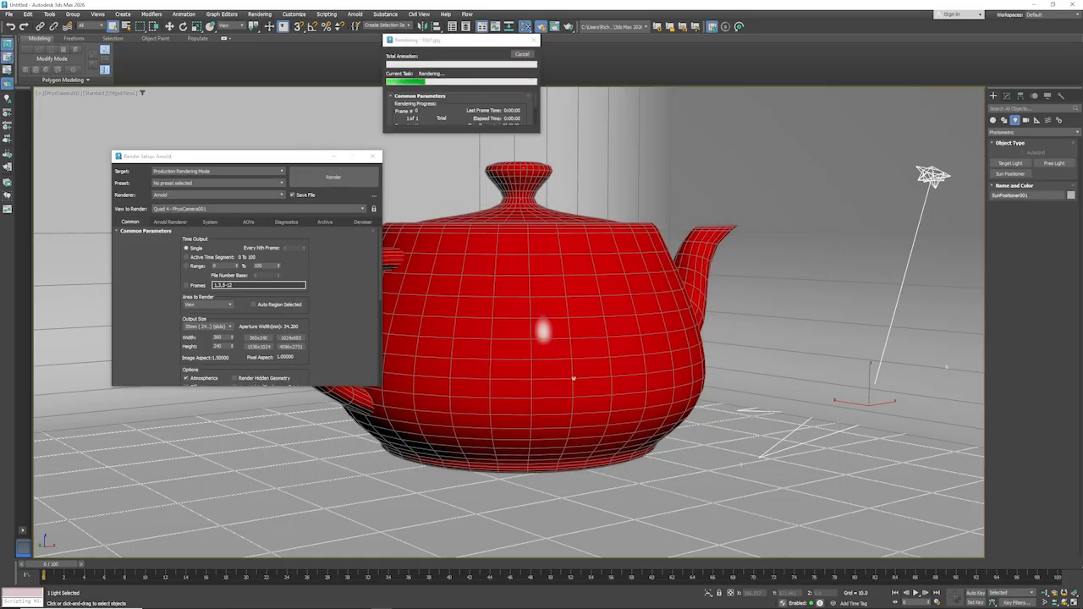
{"action": "scroll", "coordinate": [593, 296], "scroll_direction": "up", "scroll_amount": 5}
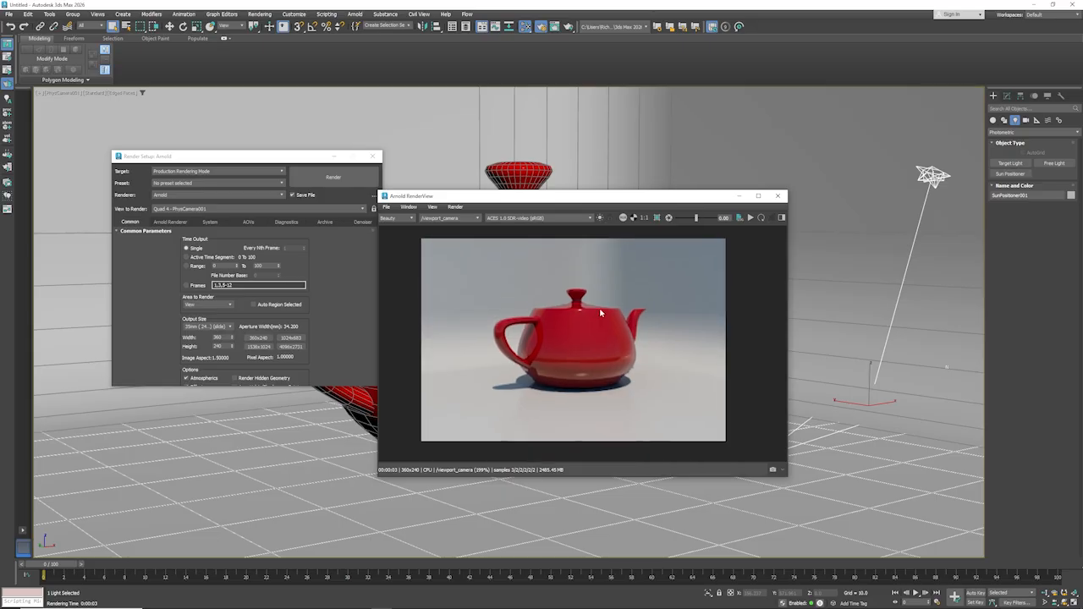
{"action": "scroll", "coordinate": [602, 310], "scroll_direction": "up", "scroll_amount": 2}
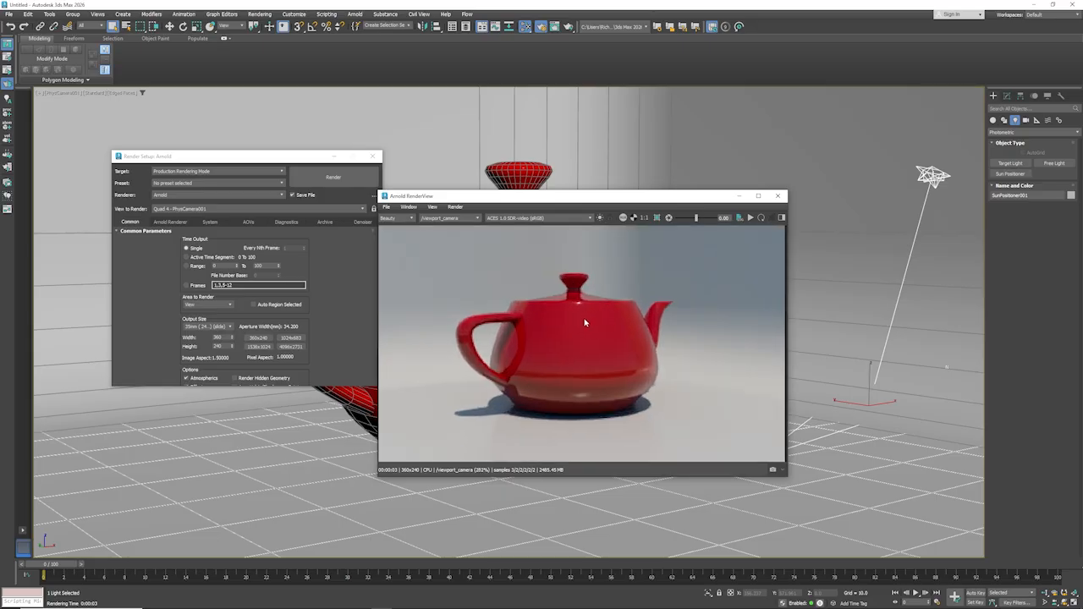
- Start interactive rendering in Arnold RenderView and orbit the physical camera slightly around the teapot
{"action": "left_click", "coordinate": [386, 207]}
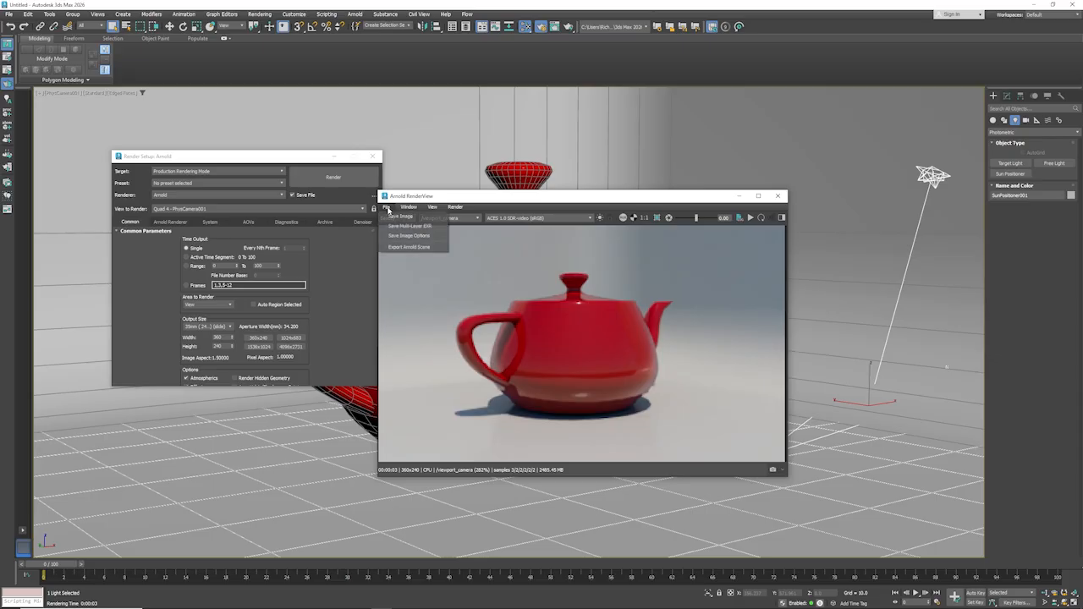
{"action": "left_click", "coordinate": [508, 202]}
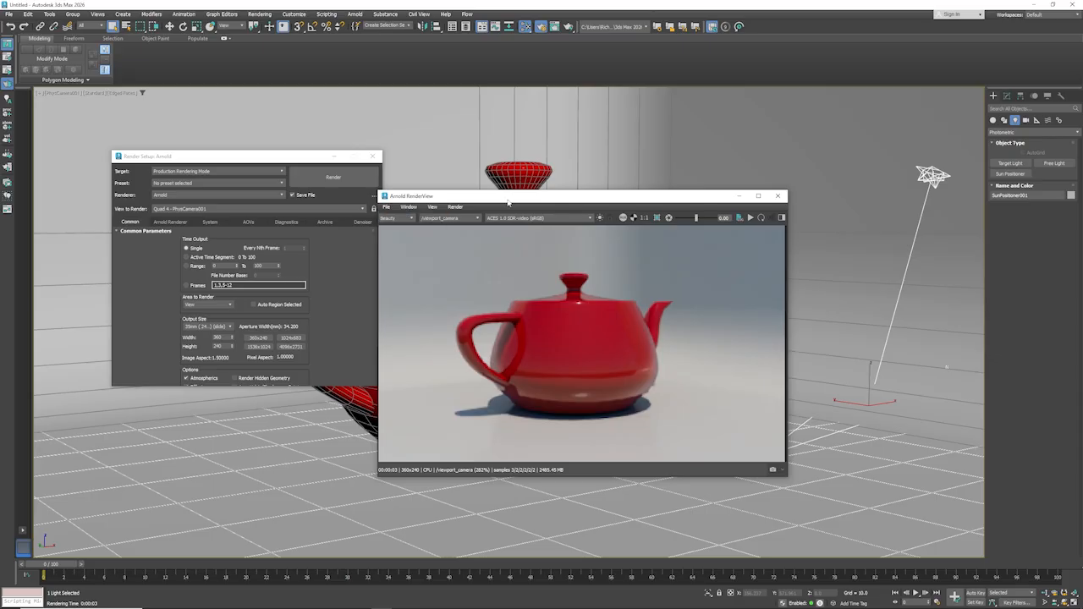
{"action": "left_click", "coordinate": [750, 218]}
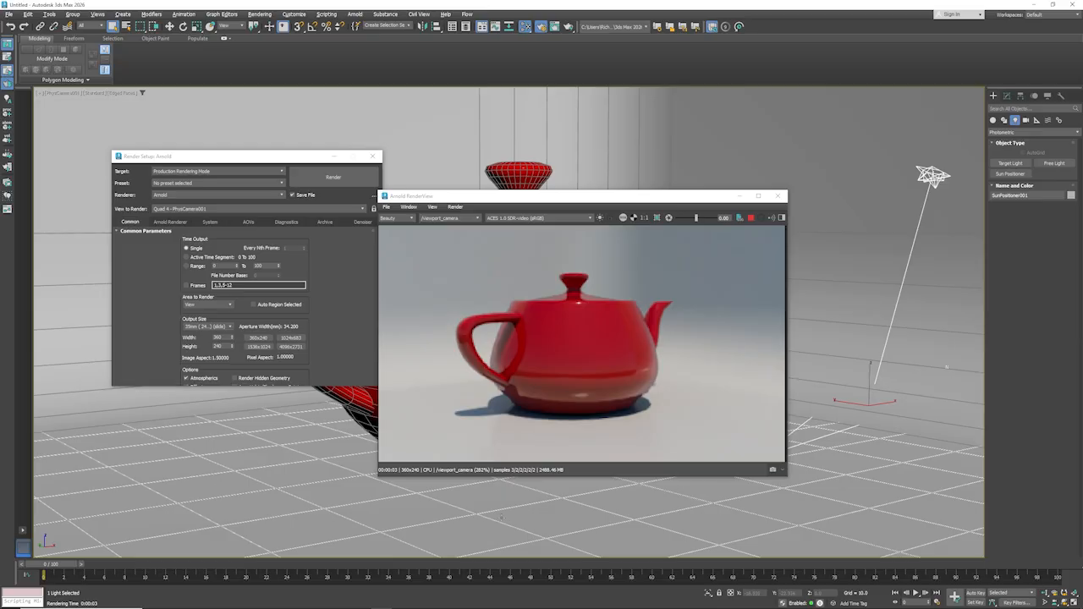
{"action": "middle_click_drag", "start_coordinate": [501, 517], "coordinate": [518, 514]}
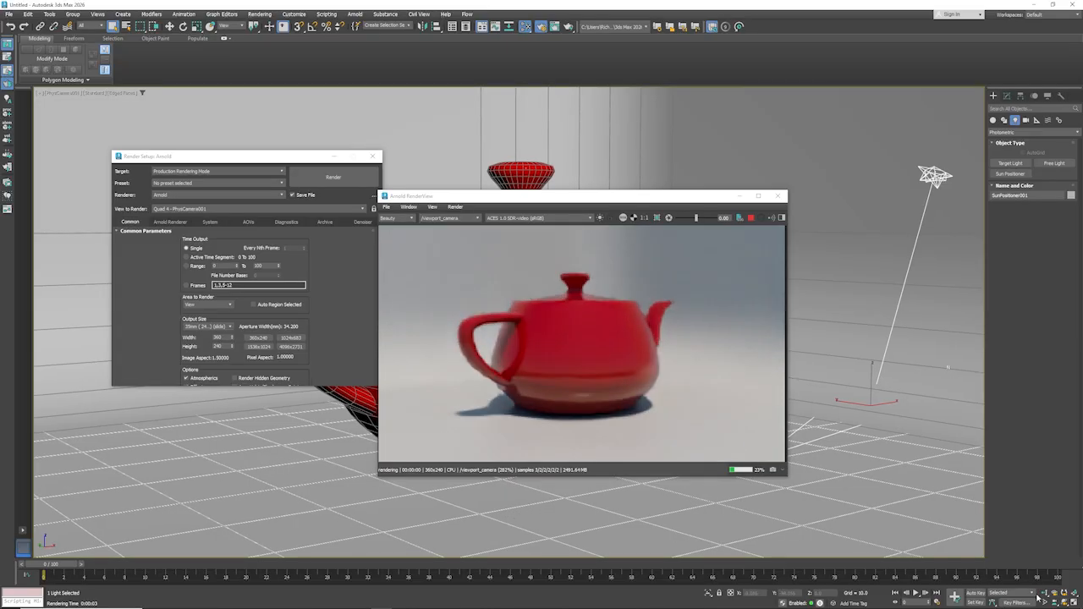
{"action": "left_click", "coordinate": [1065, 603]}
{"action": "left_click_drag", "start_coordinate": [540, 503], "coordinate": [538, 498]}
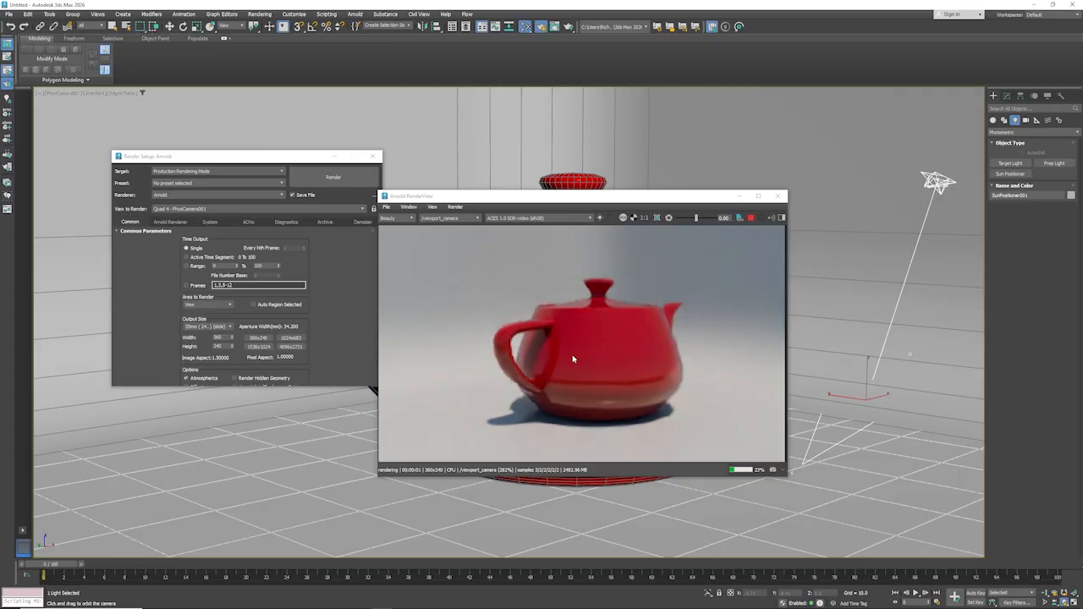